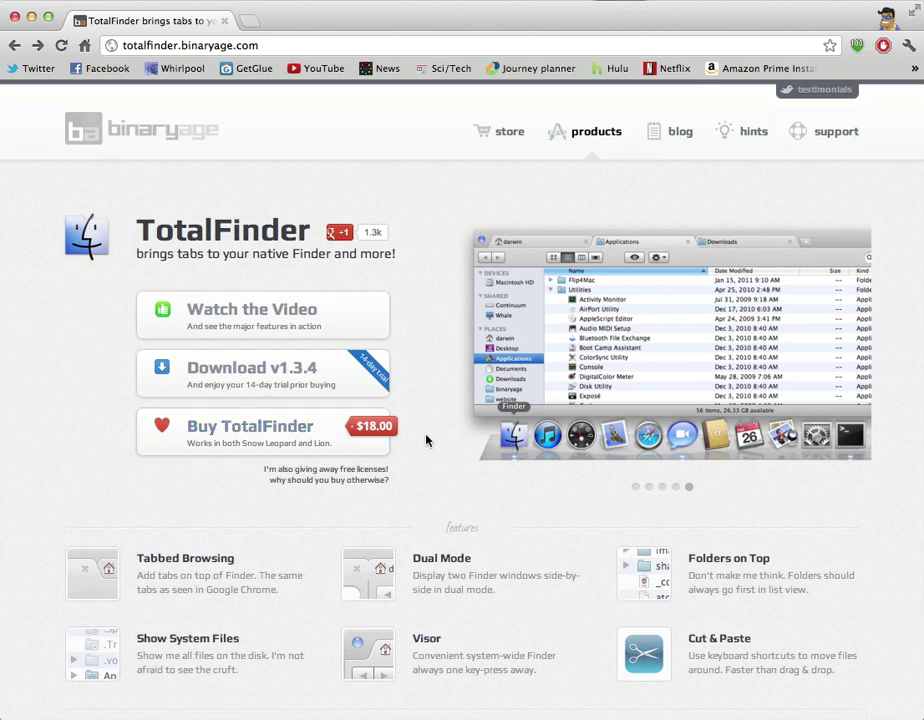
Step: Leave the TotalFinder page in Chrome for a tabbed Finder window on the home folder
scroll(453, 505, down, 4)
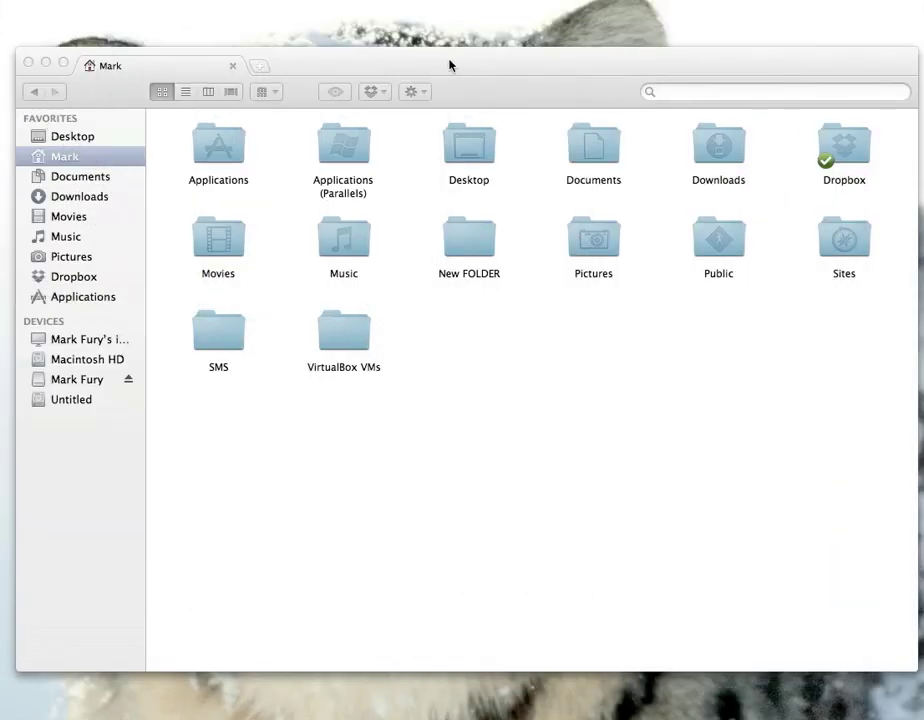
Step: Add a Desktop tab beside the home tab, open and close a Downloads tab, then return home
click(446, 60)
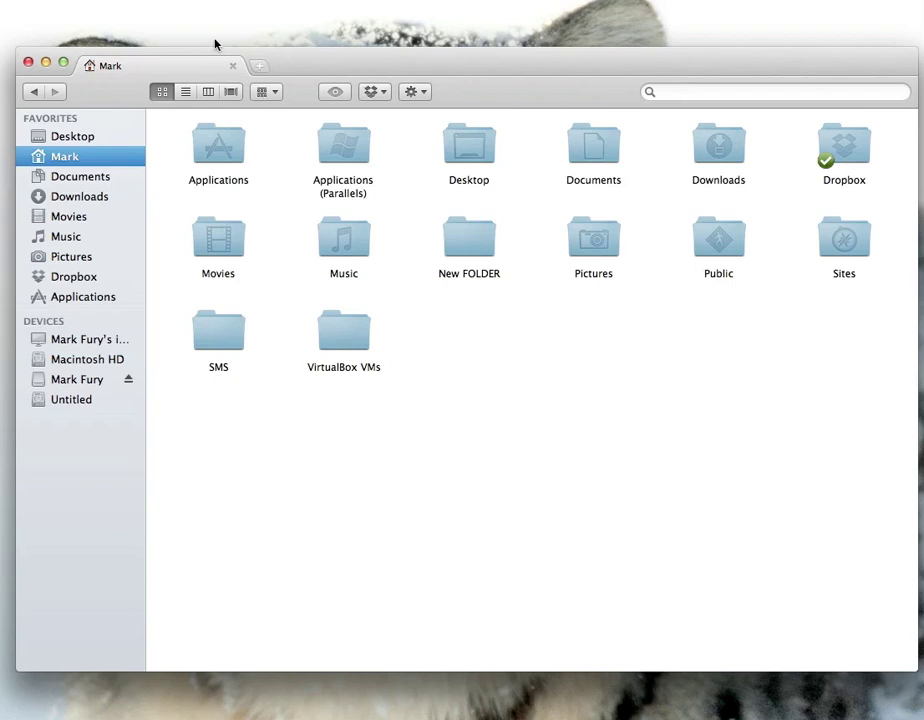
click(260, 67)
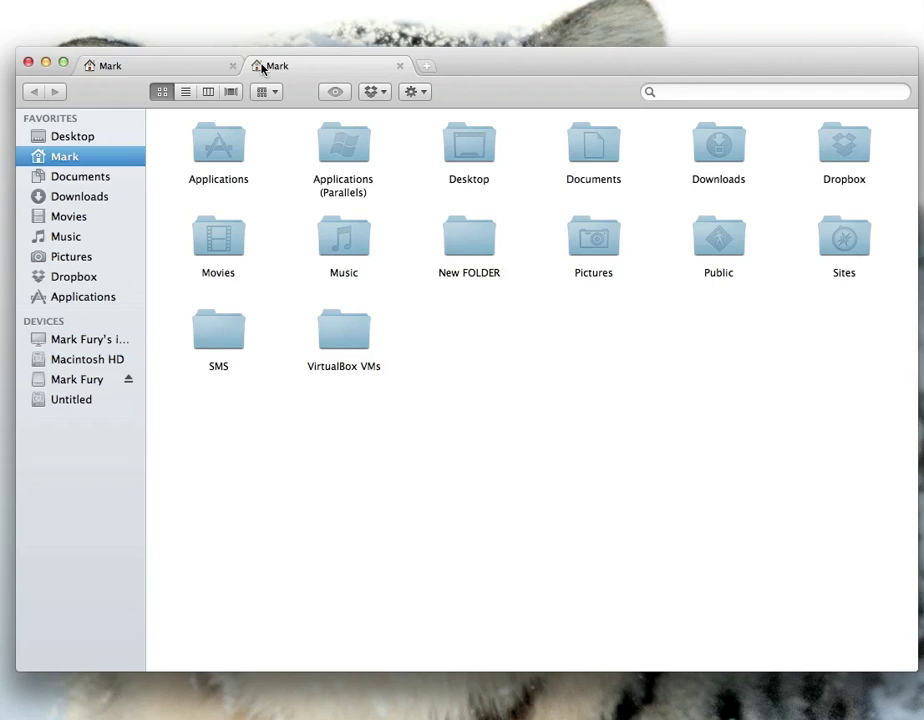
click(44, 136)
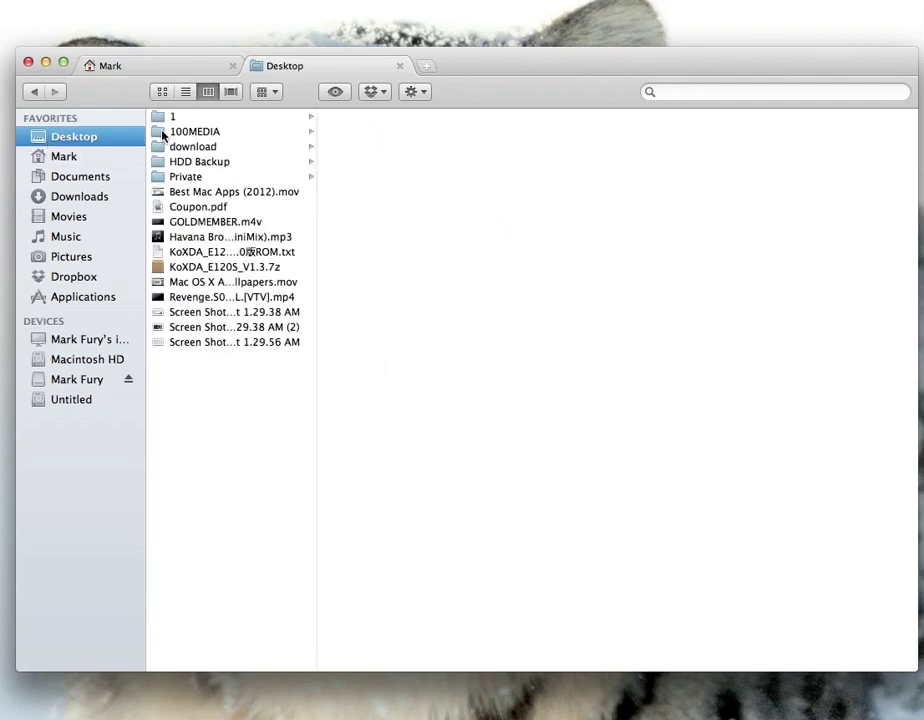
click(427, 68)
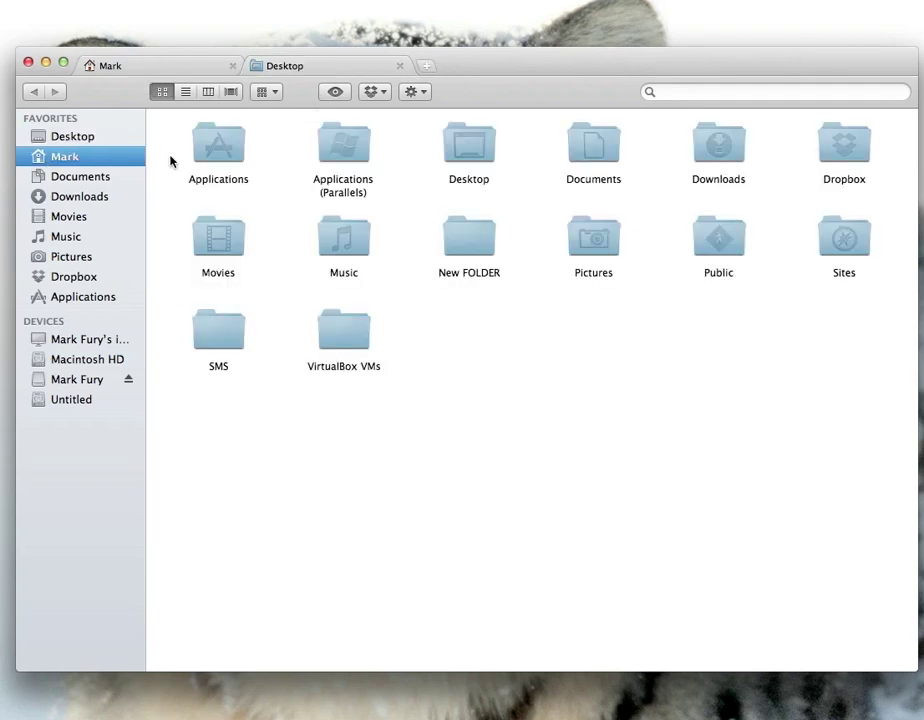
click(78, 196)
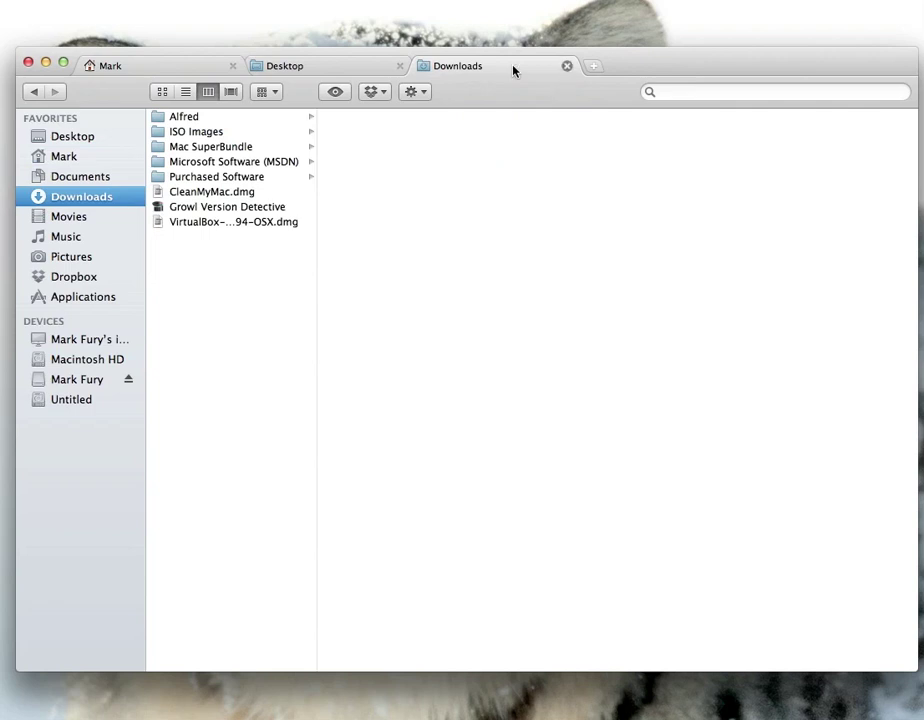
click(567, 66)
click(184, 72)
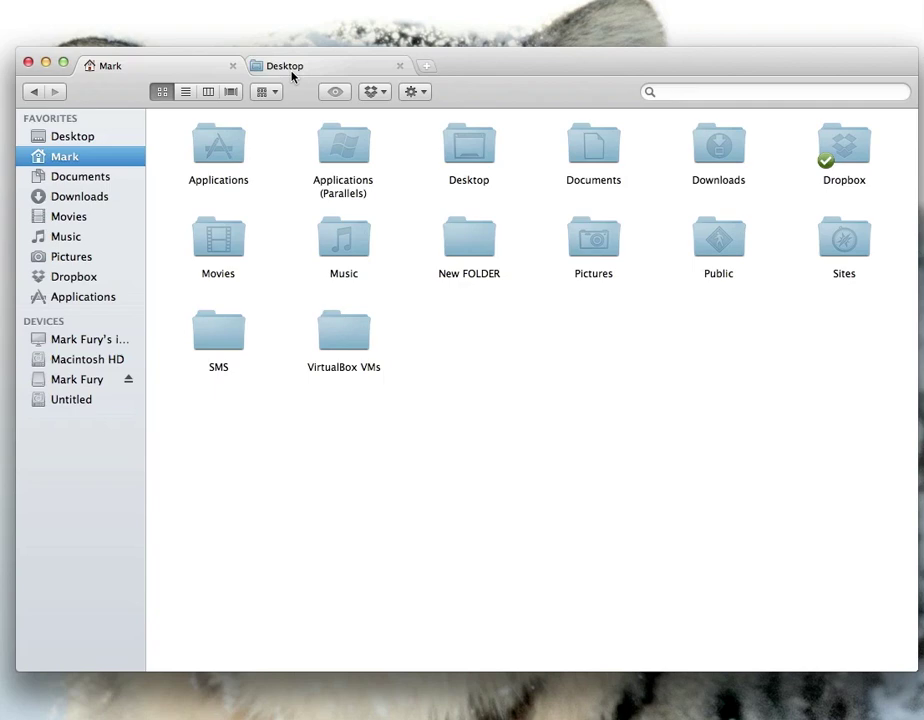
Step: In dual mode, drag New FOLDER from the home pane onto the Desktop pane, then exit dual mode
key(super+u)
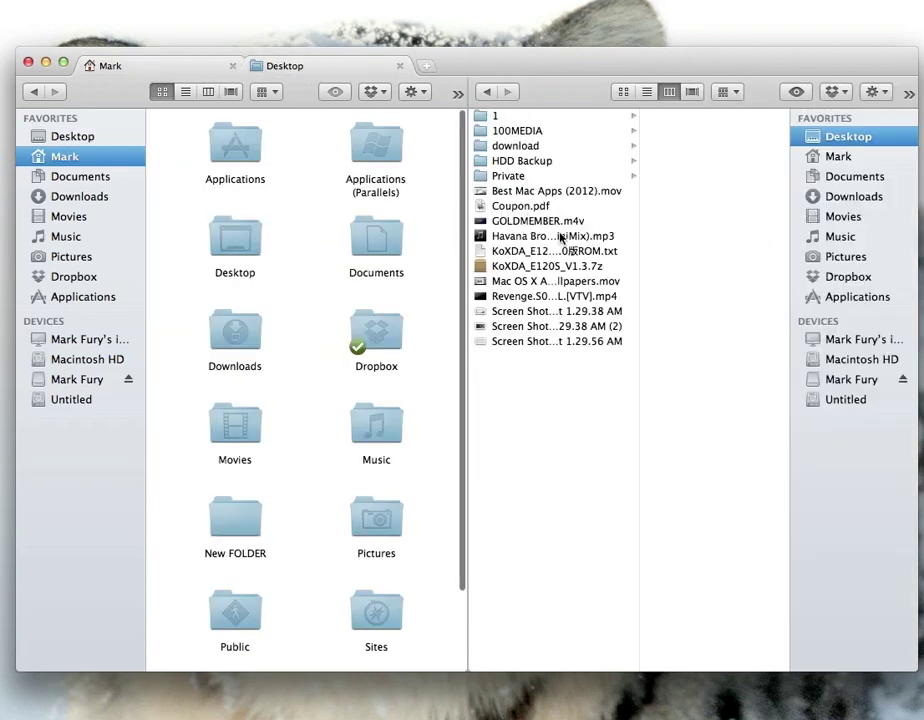
mouse_move(235, 528)
mouse_down()
mouse_move(462, 498)
mouse_move(527, 461)
mouse_up()
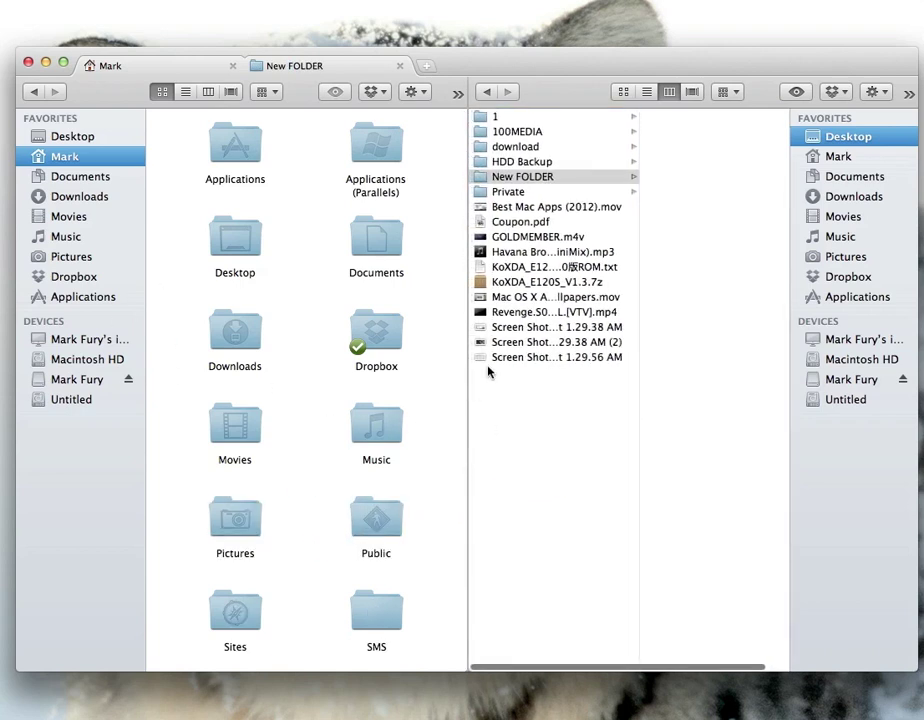
click(331, 68)
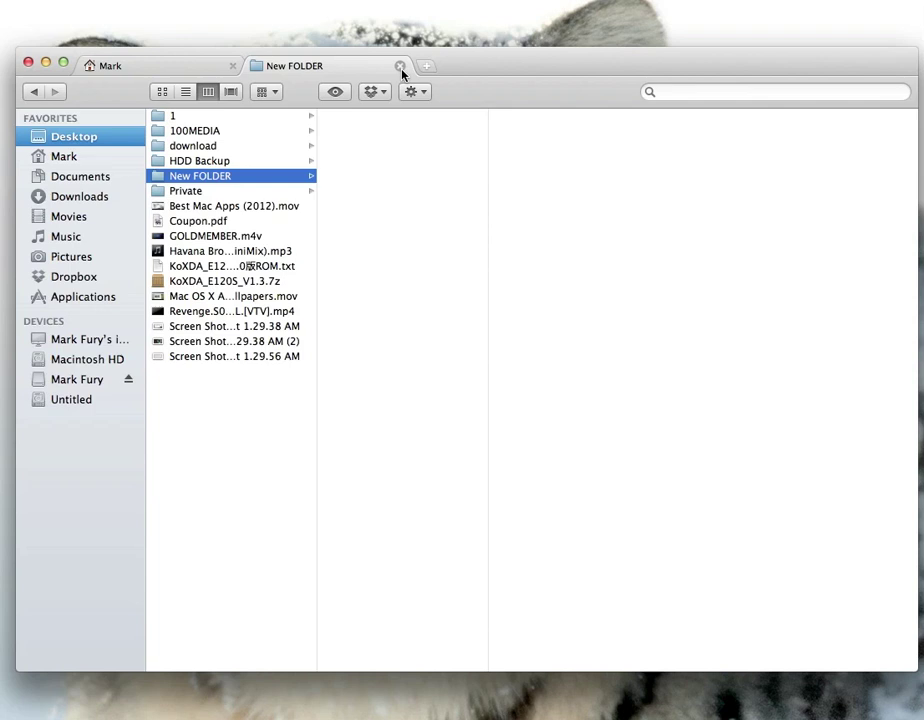
Step: Cut New FOLDER from the Desktop and paste it into the Mark home-folder tab
click(208, 451)
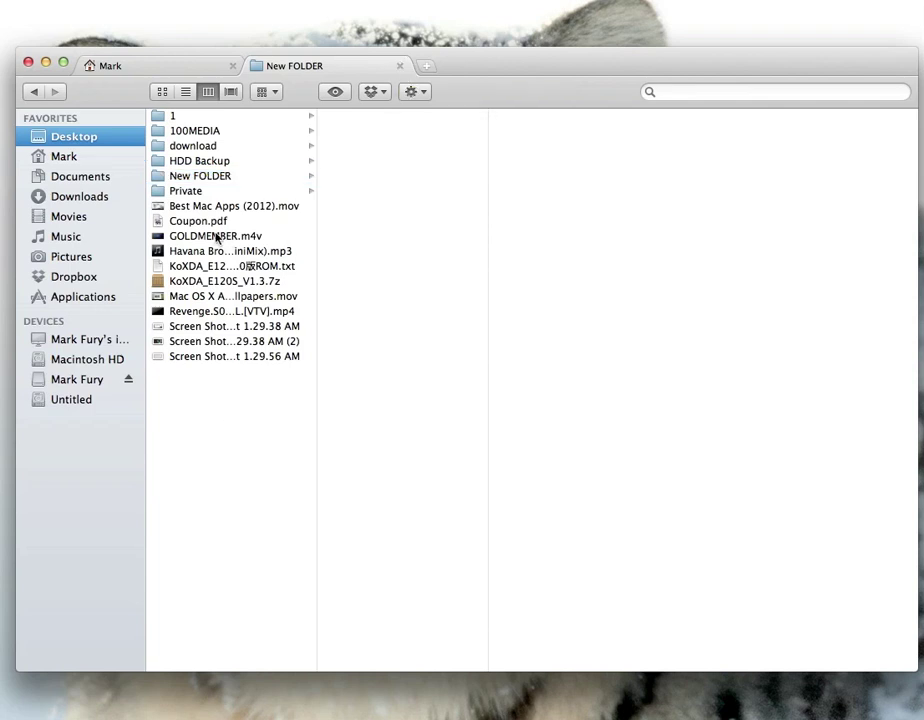
right_click(211, 180)
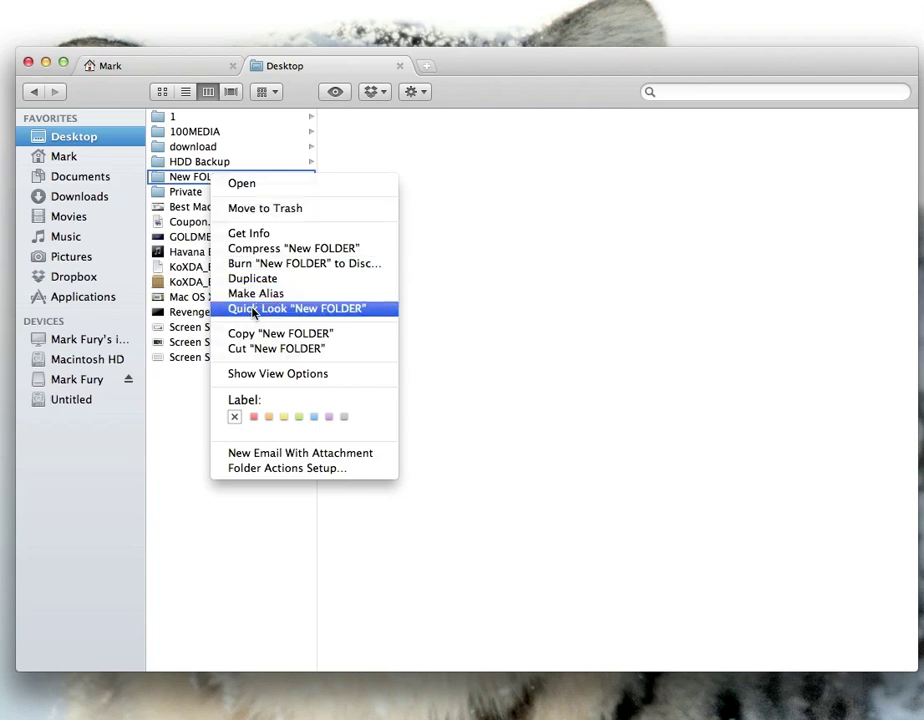
click(256, 348)
click(172, 63)
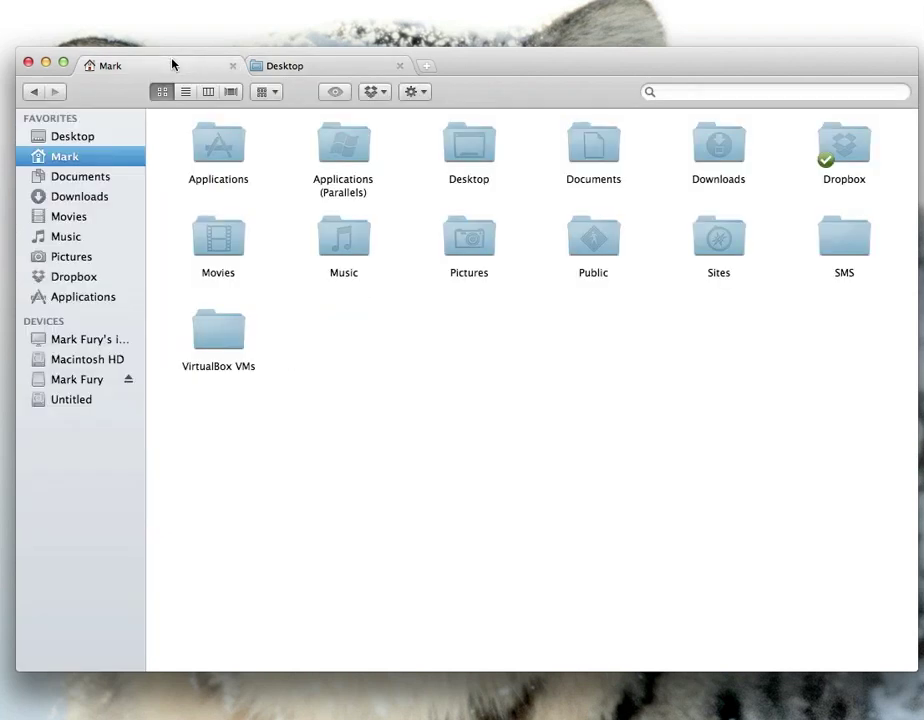
right_click(385, 372)
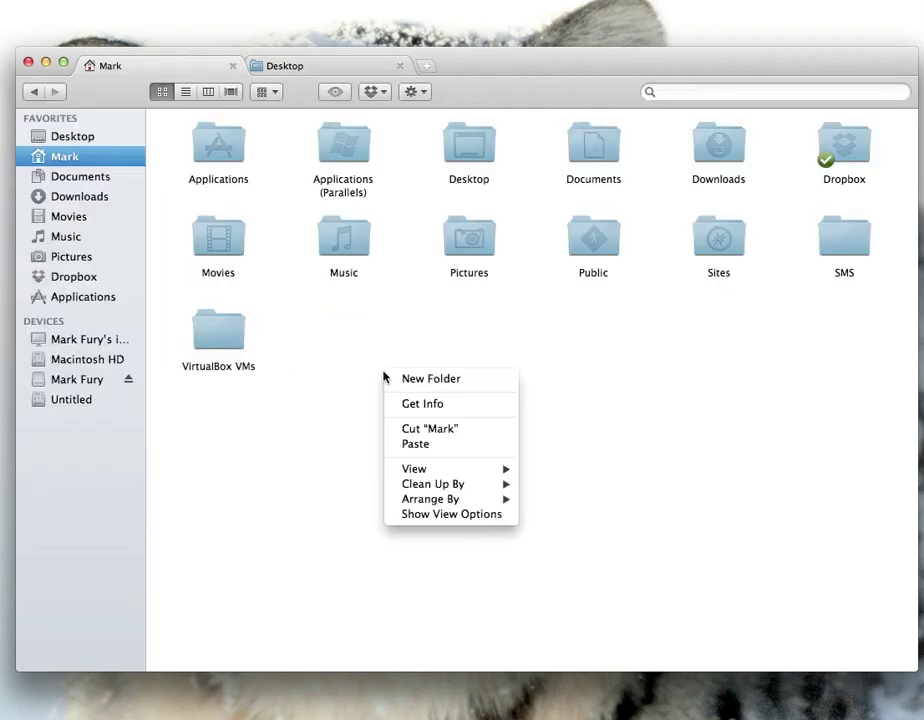
click(430, 454)
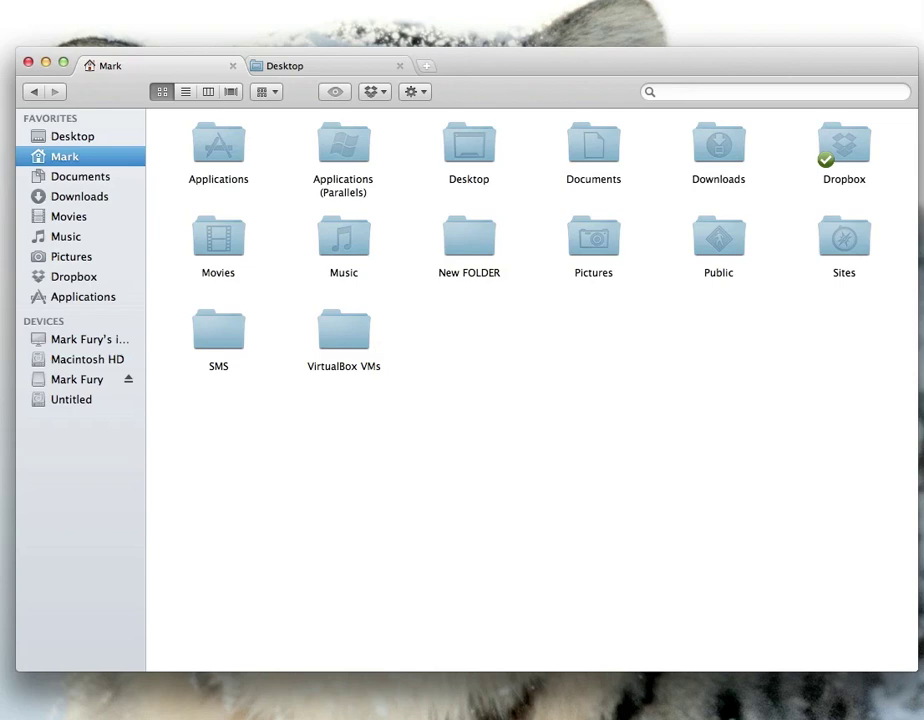
Step: In Finder Preferences' TotalFinder pane, enable the Visor feature so the visor window appears
key(super+comma)
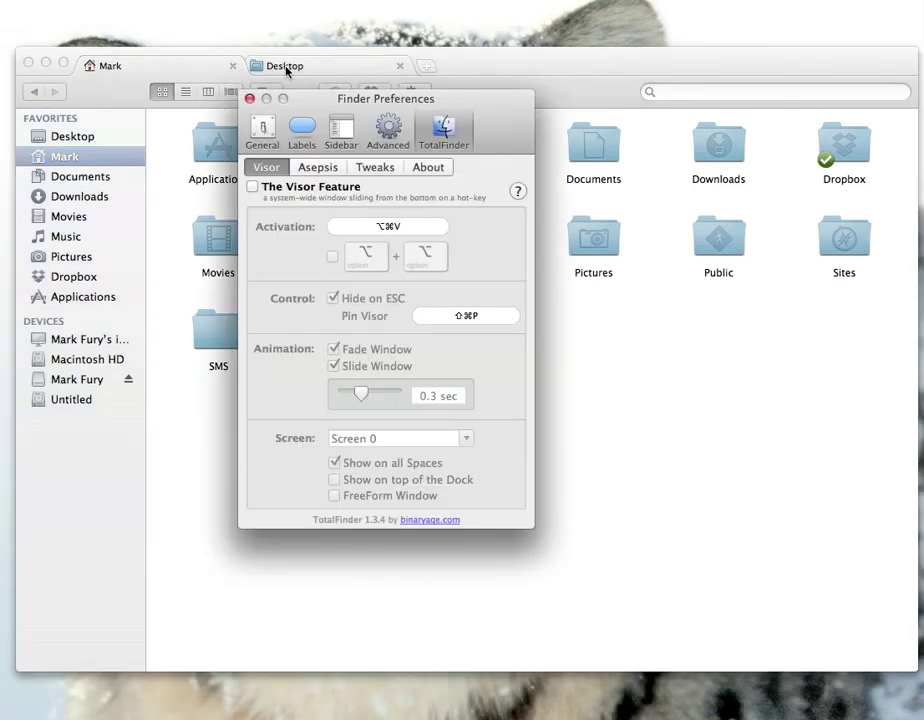
drag(324, 96, 421, 121)
click(359, 152)
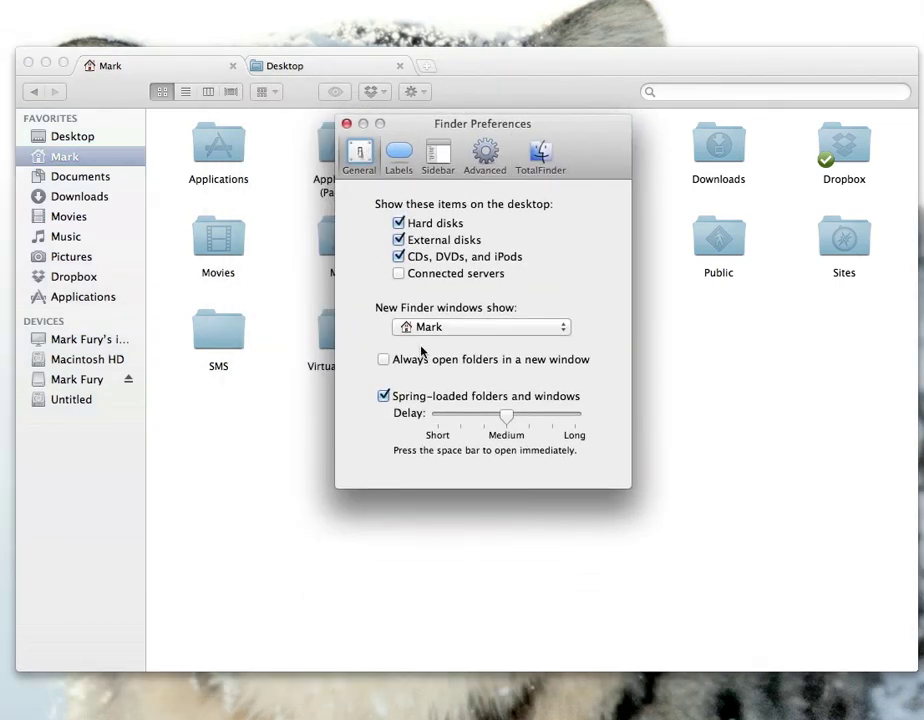
click(541, 156)
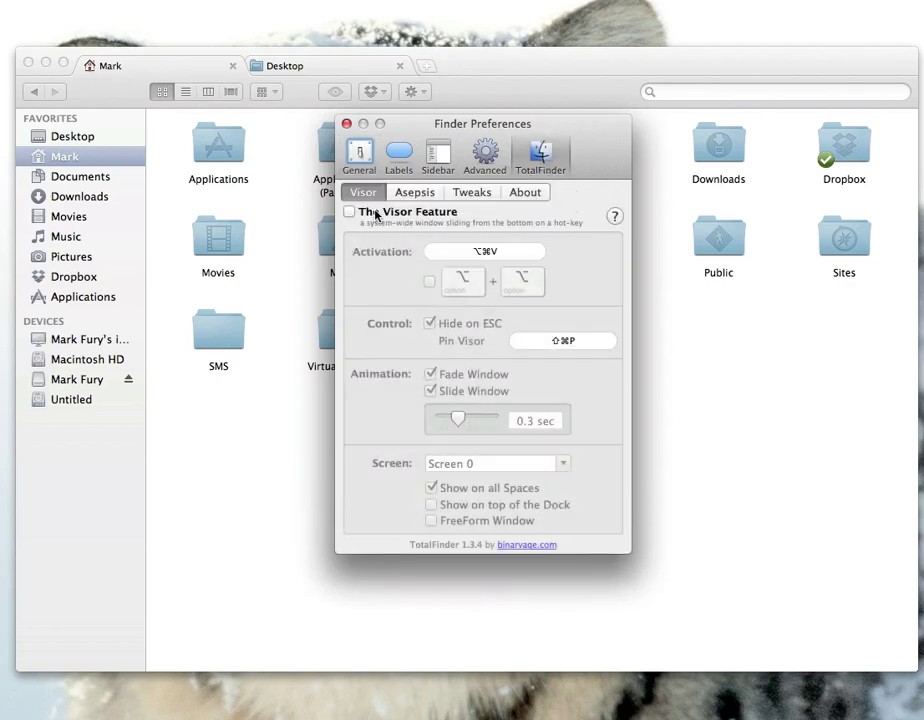
click(376, 216)
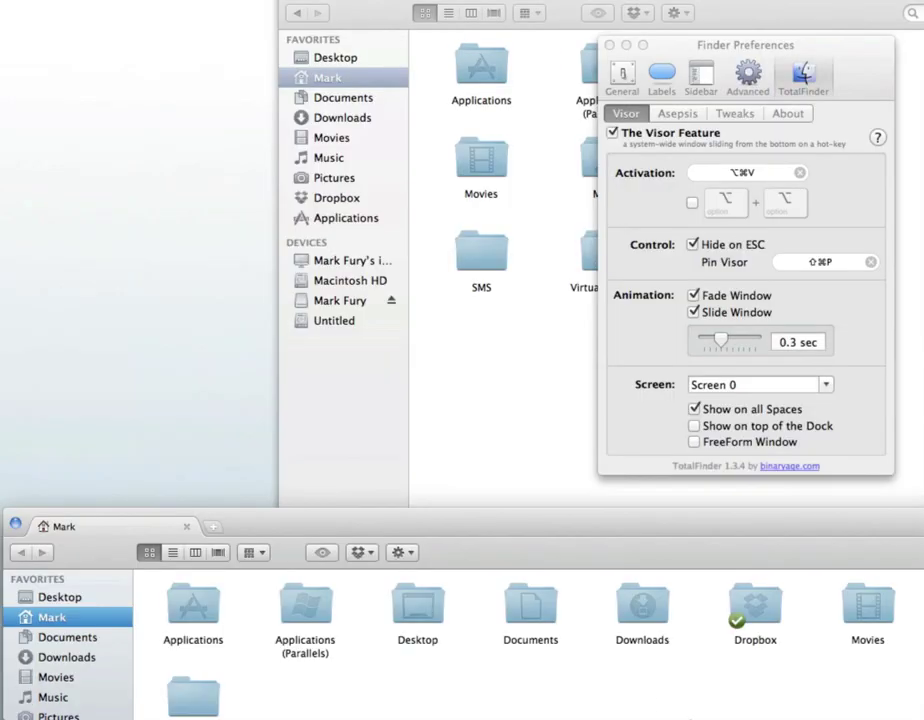
Step: Summon and dismiss the Visor with Option-Cmd-V and Esc, leaving its screen set to Screen 0
click(857, 70)
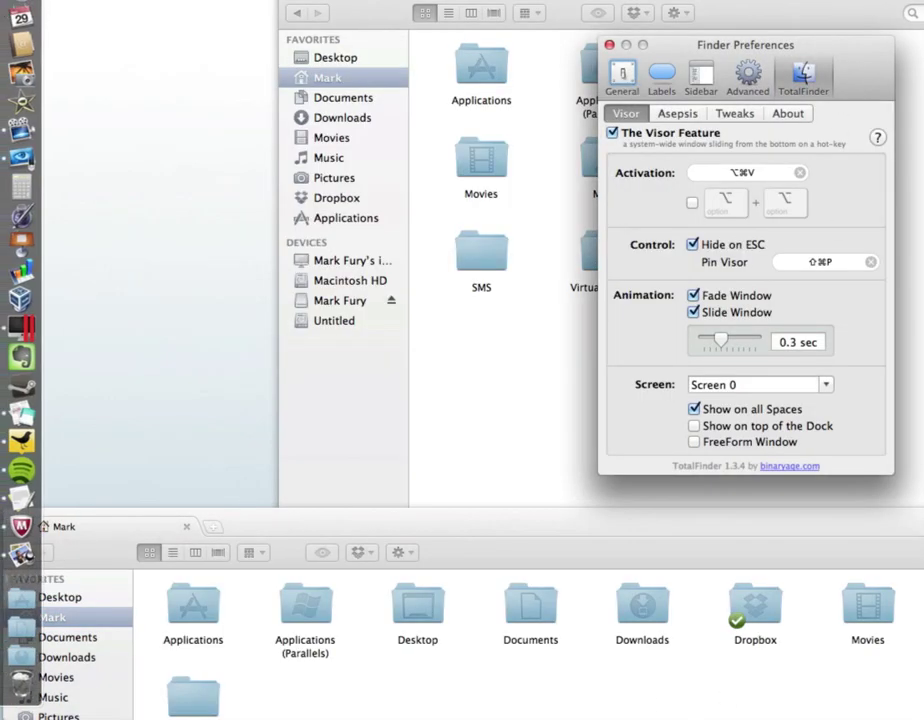
key(super+w)
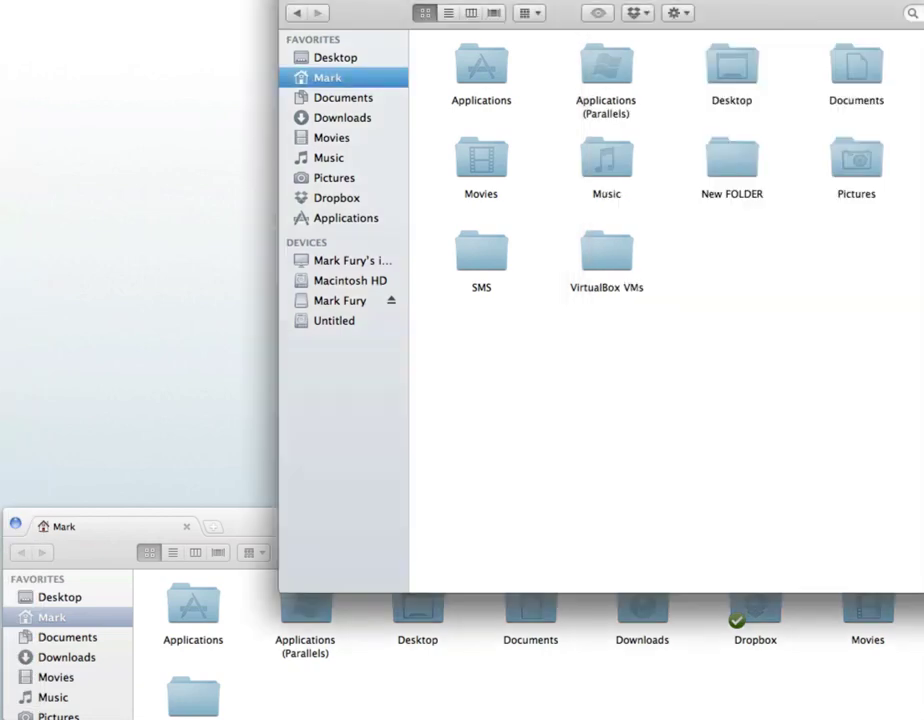
key(alt+super+v)
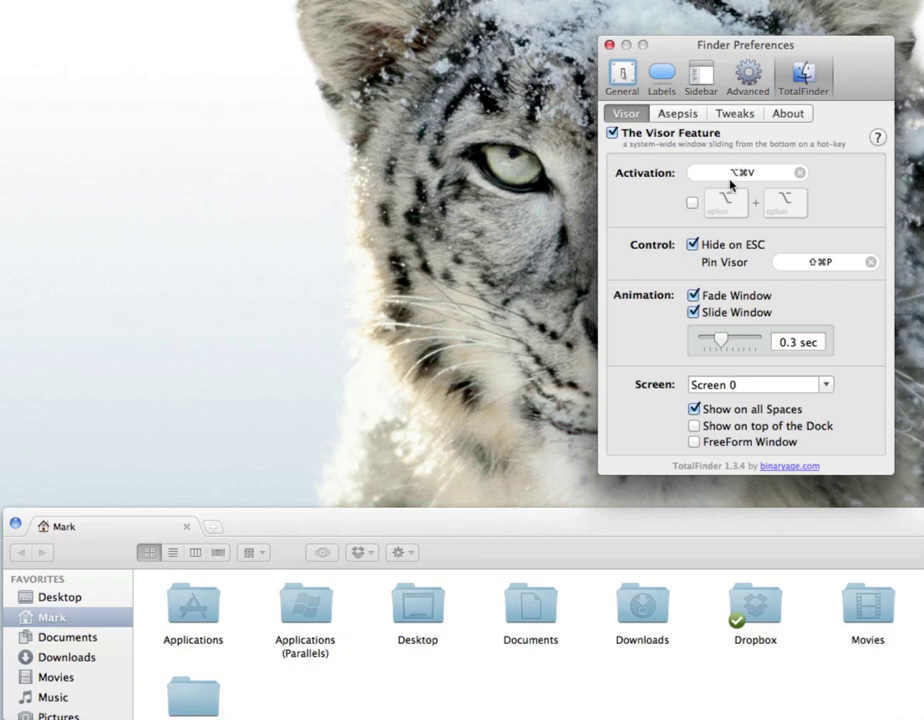
key(alt+super+v)
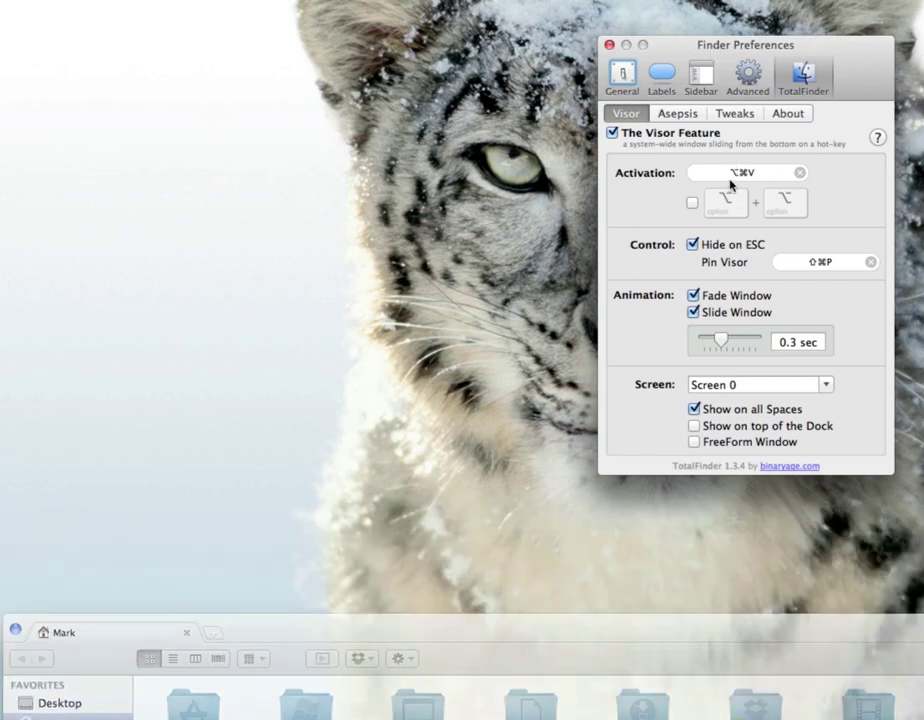
key(alt+super+v)
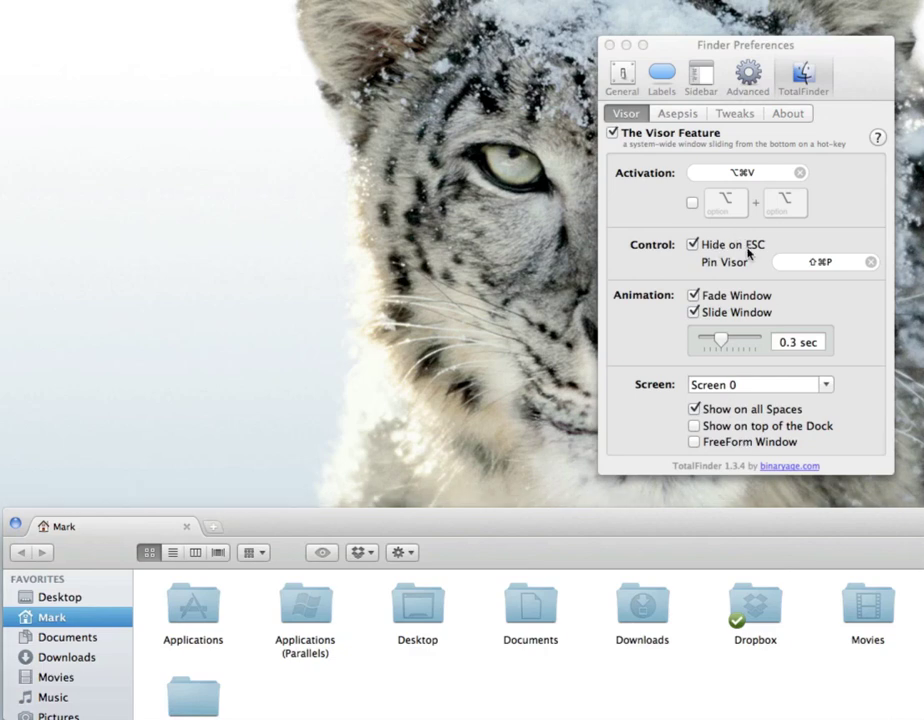
key(Escape)
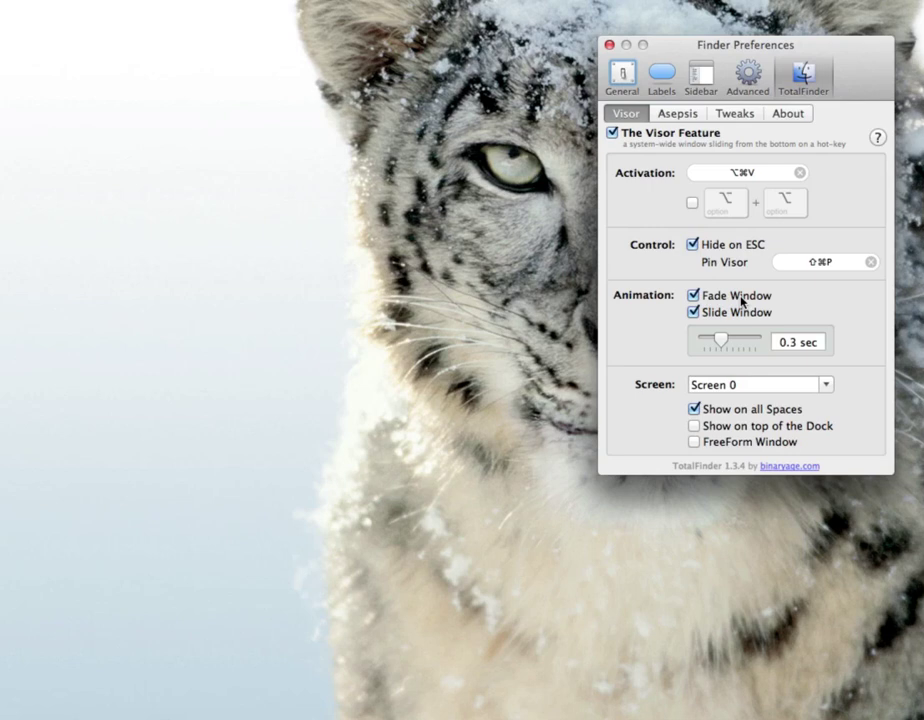
click(826, 386)
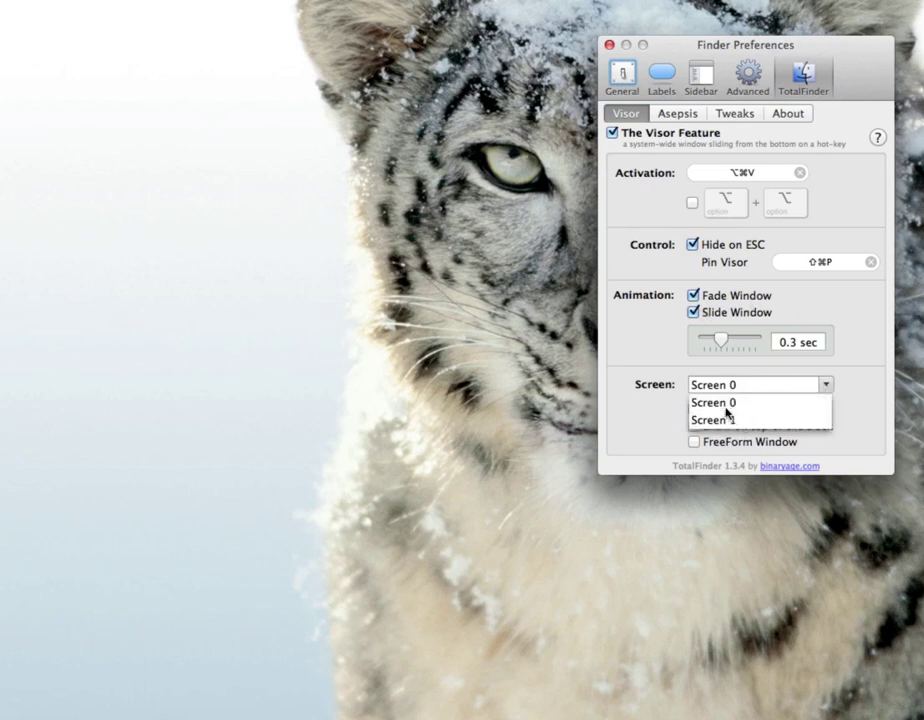
click(868, 389)
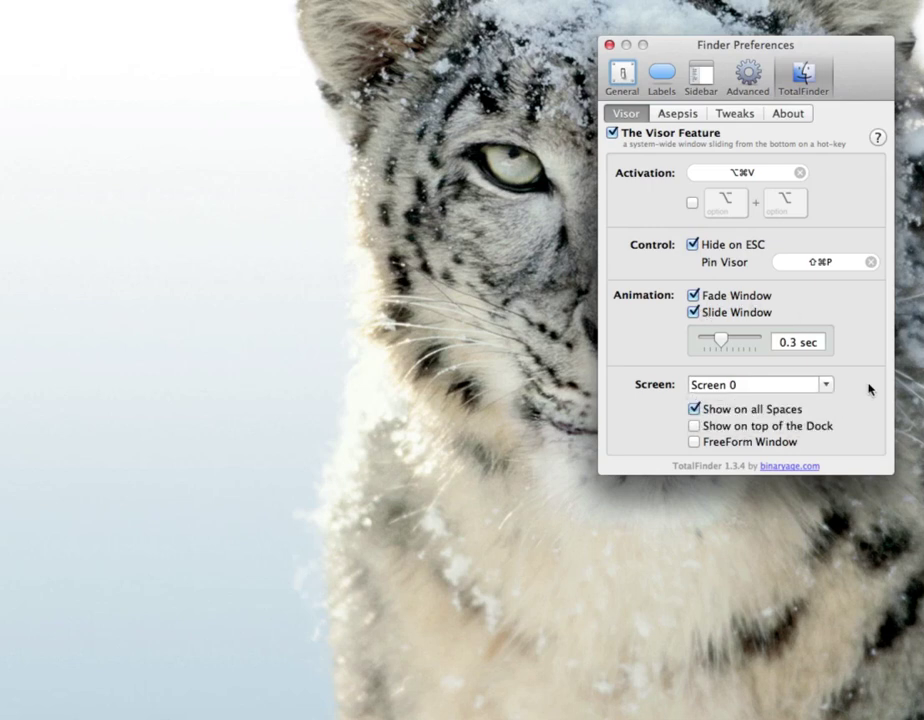
Step: Turn off the Visor feature, then view the Asepsis and Tweaks pages of TotalFinder preferences
click(612, 133)
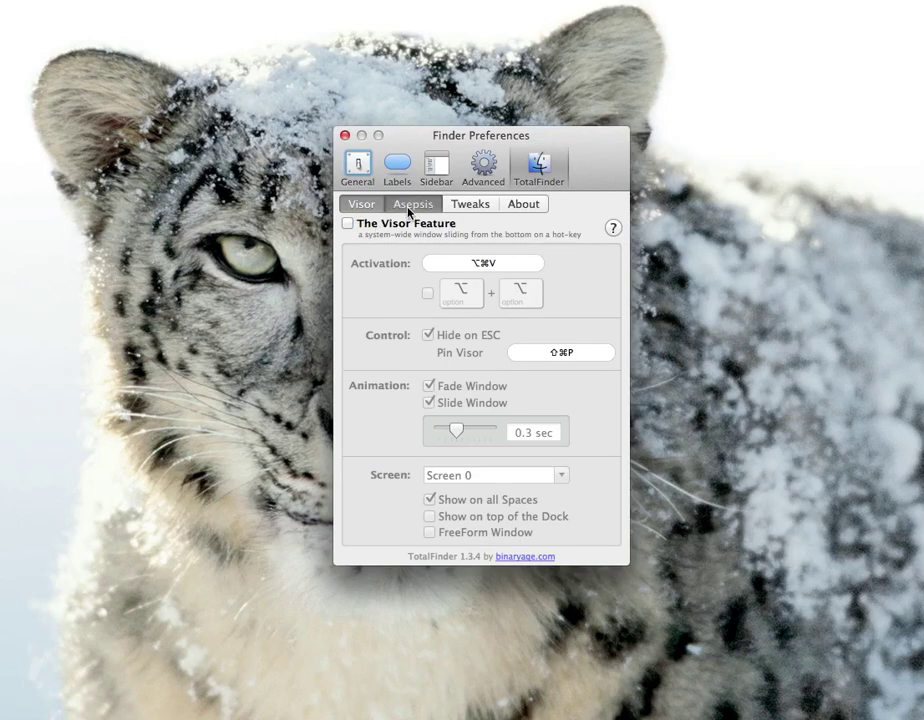
click(409, 208)
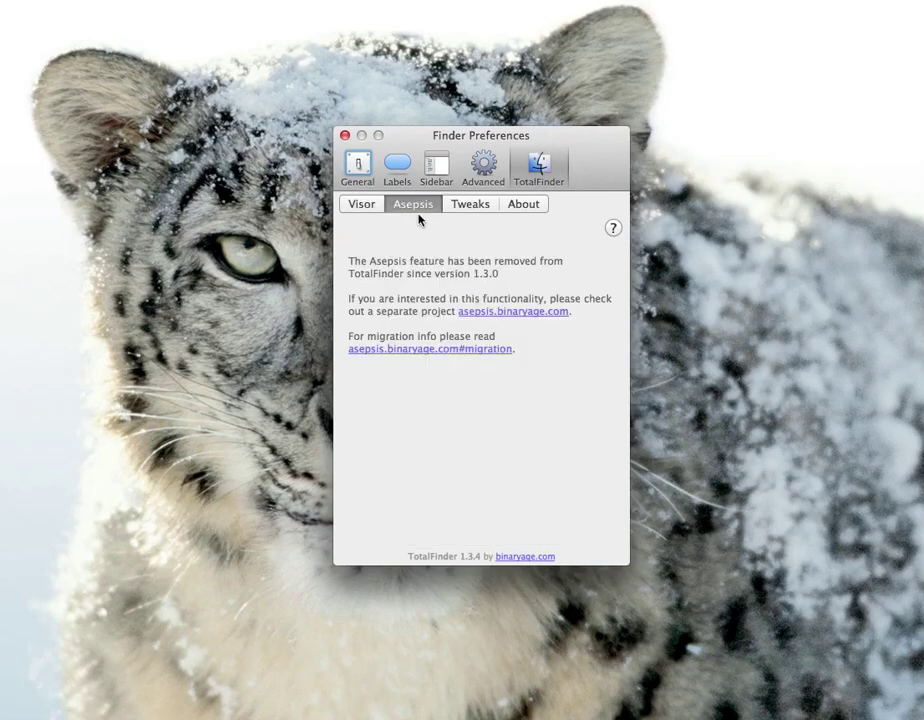
click(458, 208)
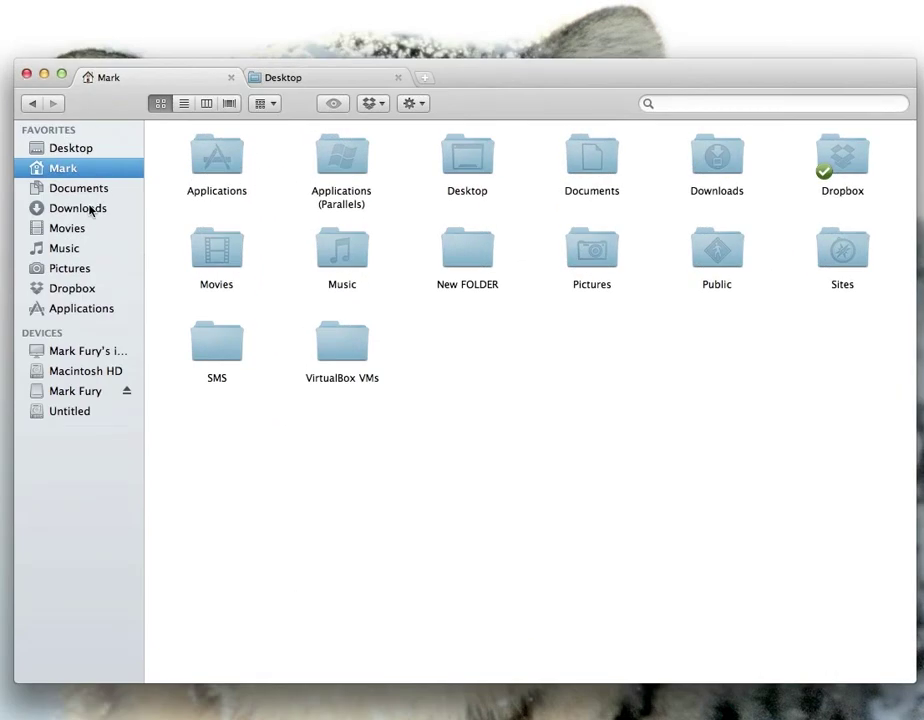
Step: Show Downloads in the first tab, then revisit the TotalFinder Tweaks and Visor preference pages
click(88, 210)
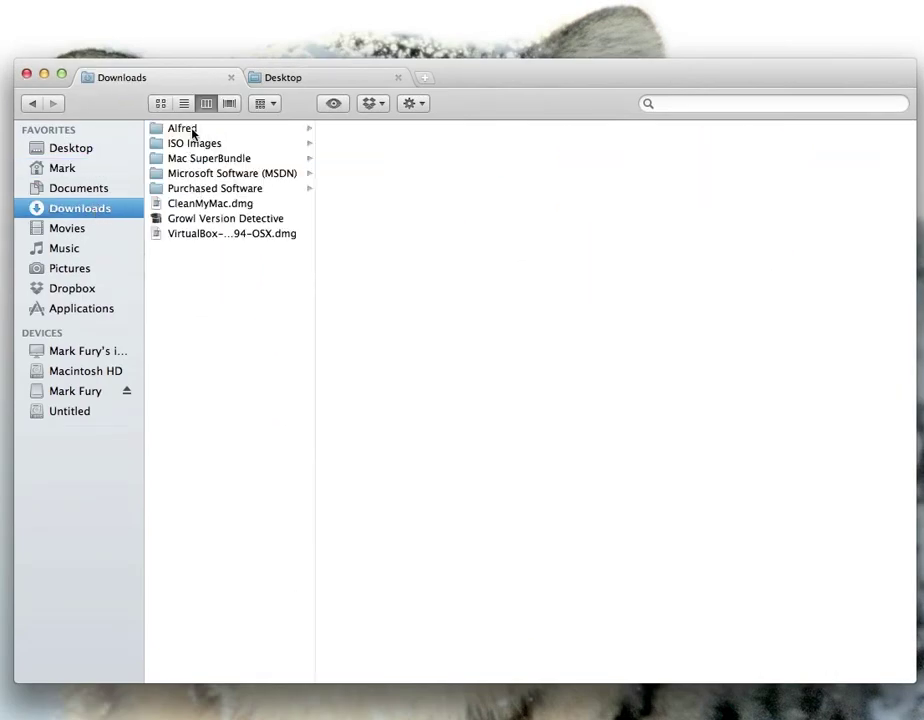
click(45, 76)
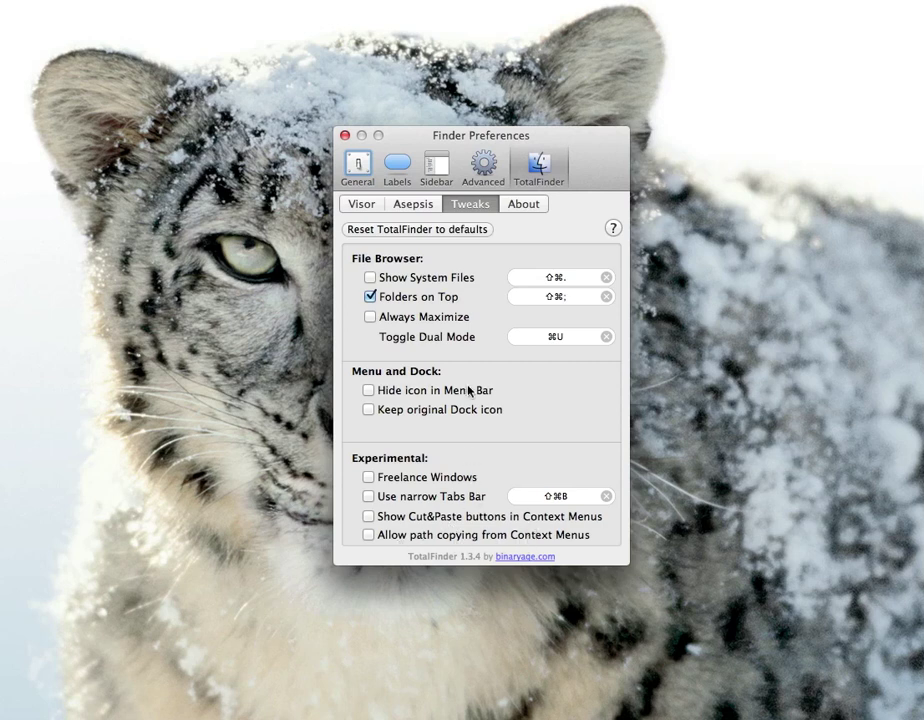
click(368, 206)
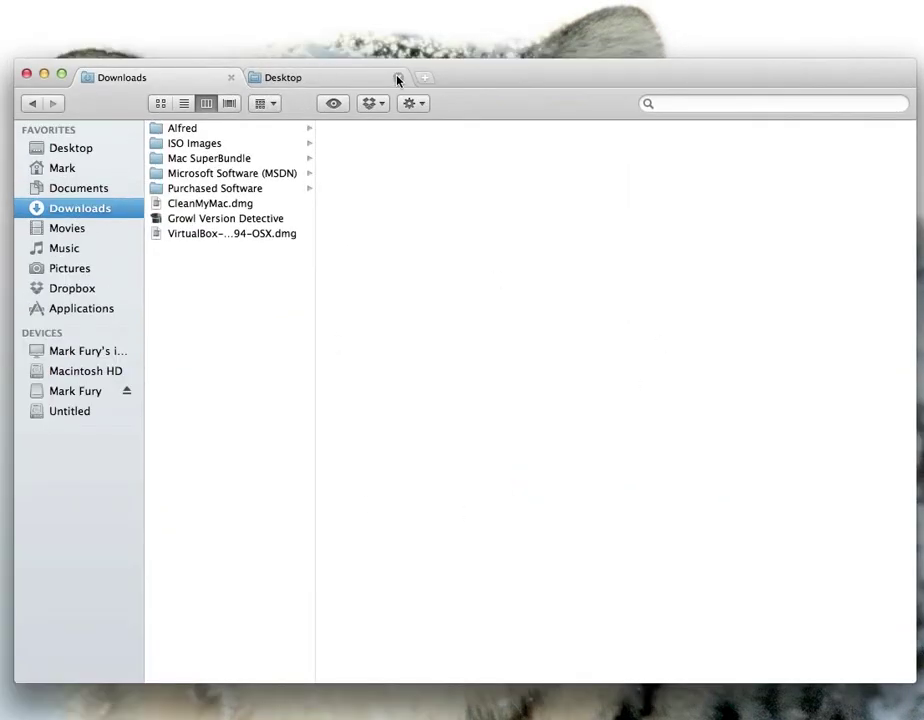
Step: Close the Desktop tab, open the Mark home folder, and delete New FOLDER with Cmd-Delete
click(398, 80)
click(63, 169)
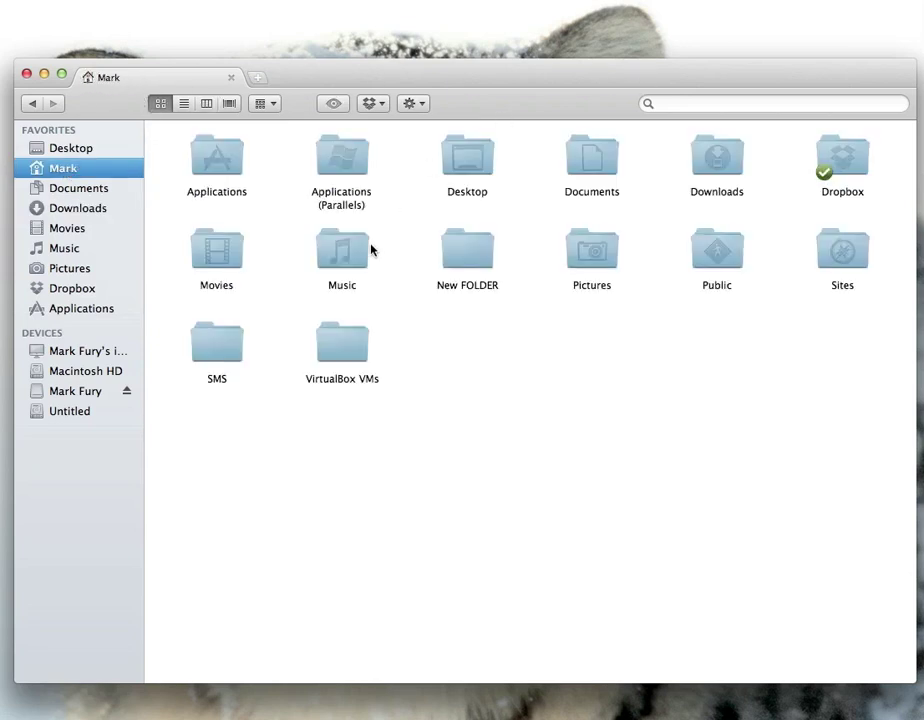
click(468, 265)
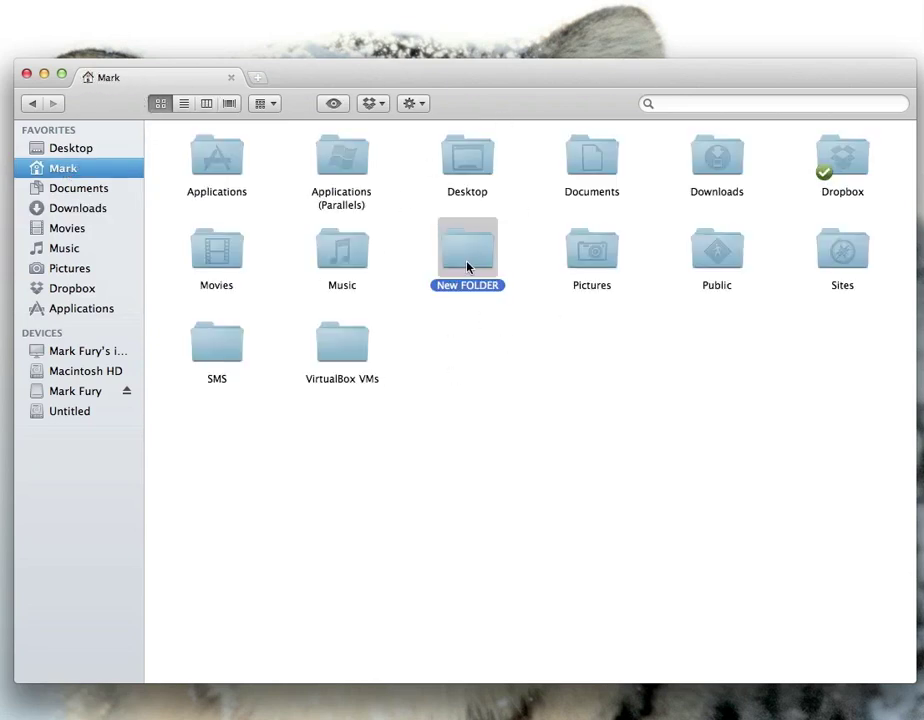
key(super+BackSpace)
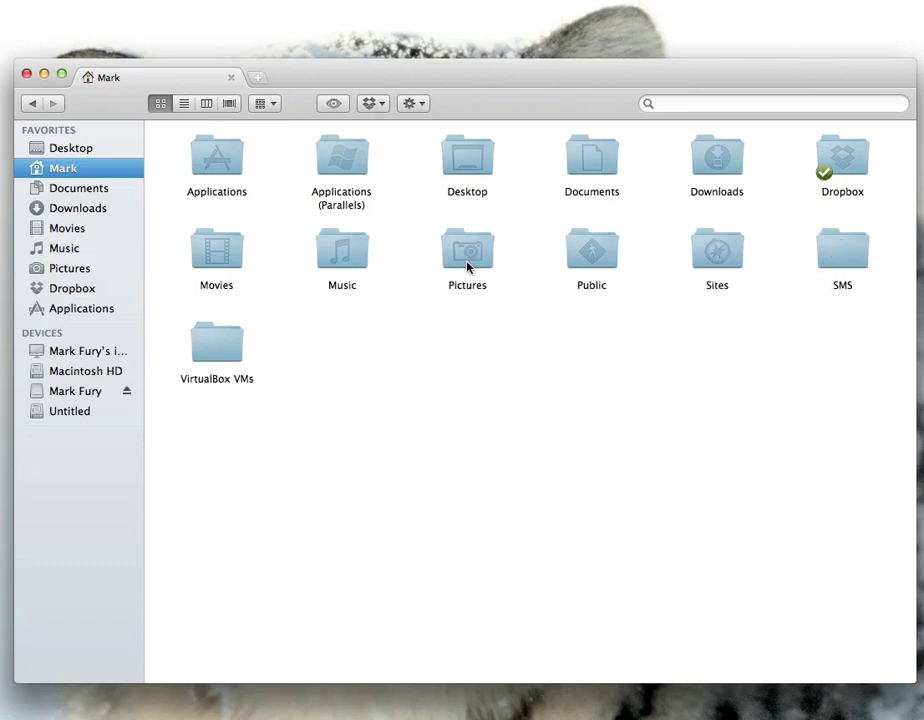